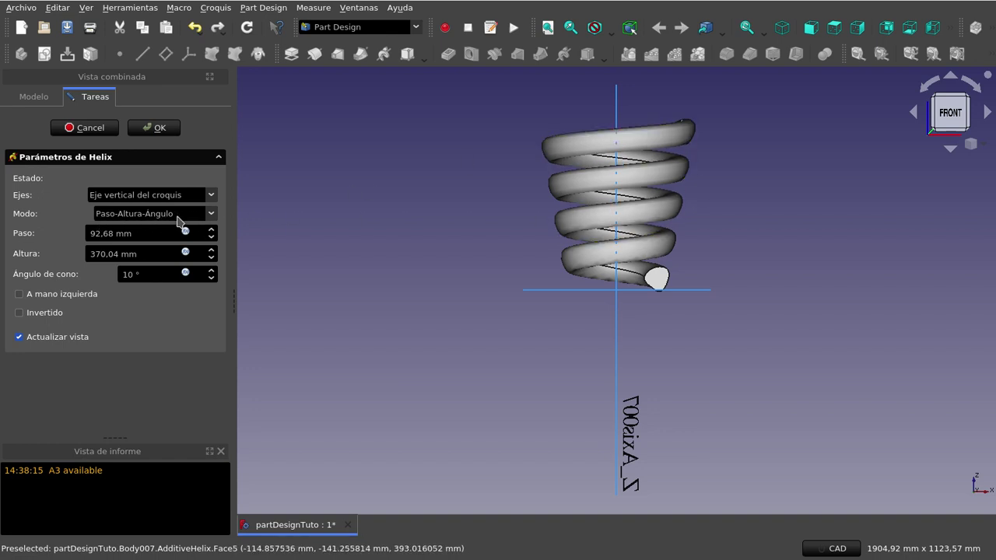
Switch the helix to Paso-Vueltas-Ángulo mode and raise the turns from 3,99 to 7,99.
{"action": "left_click", "coordinate": [211, 214]}
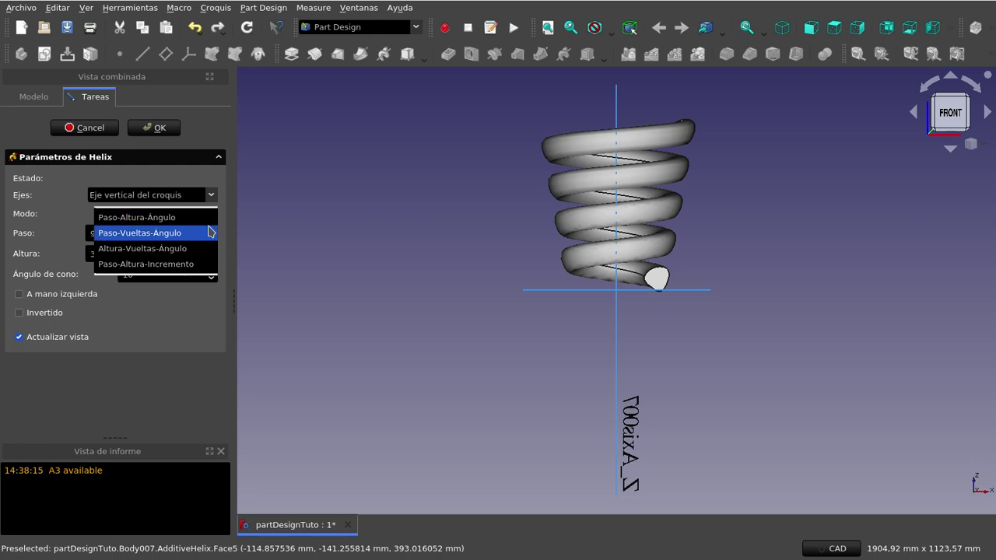
{"action": "left_click", "coordinate": [209, 240]}
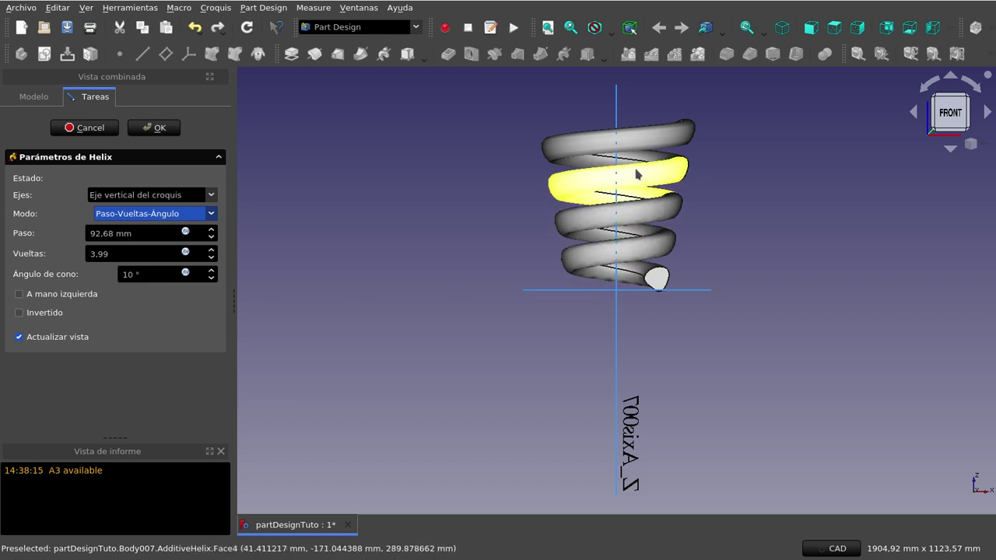
{"action": "left_click", "coordinate": [130, 254]}
{"action": "scroll", "coordinate": [129, 254], "scroll_direction": "up", "scroll_amount": 4}
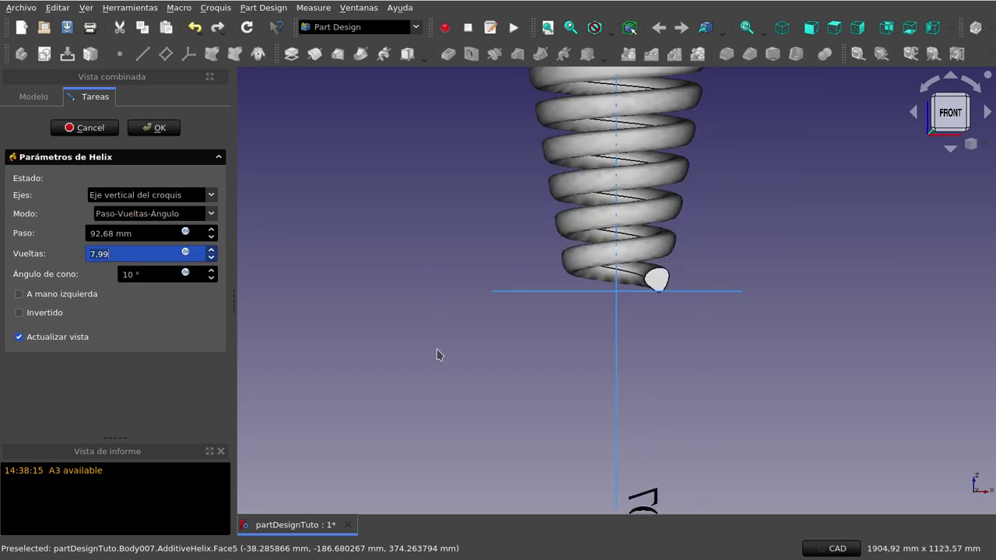
{"action": "middle_click_drag", "start_coordinate": [614, 187], "coordinate": [588, 339]}
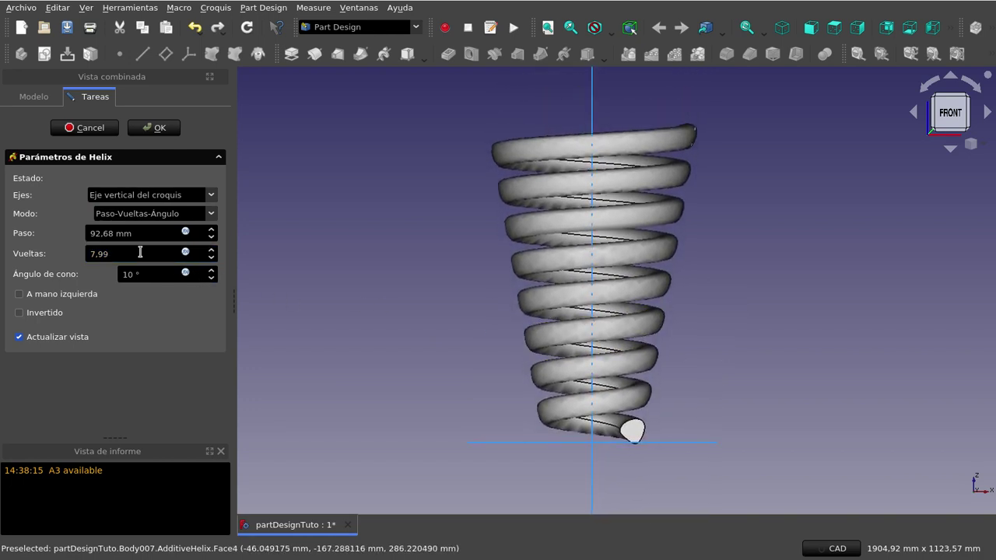
{"action": "left_click", "coordinate": [151, 276]}
{"action": "type", "text": "5"}
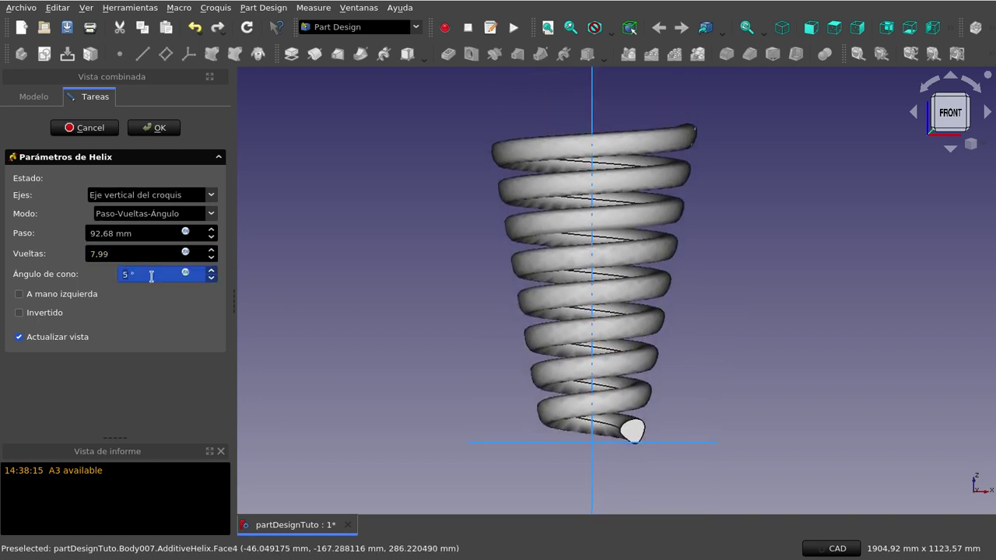
{"action": "type", "text": "-"}
{"action": "type", "text": "0"}
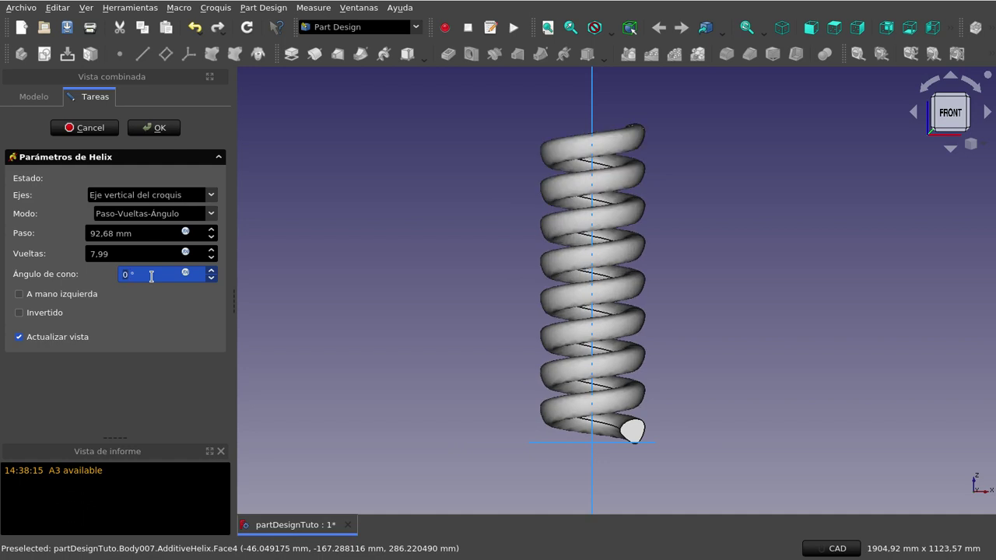
{"action": "type", "text": "1"}
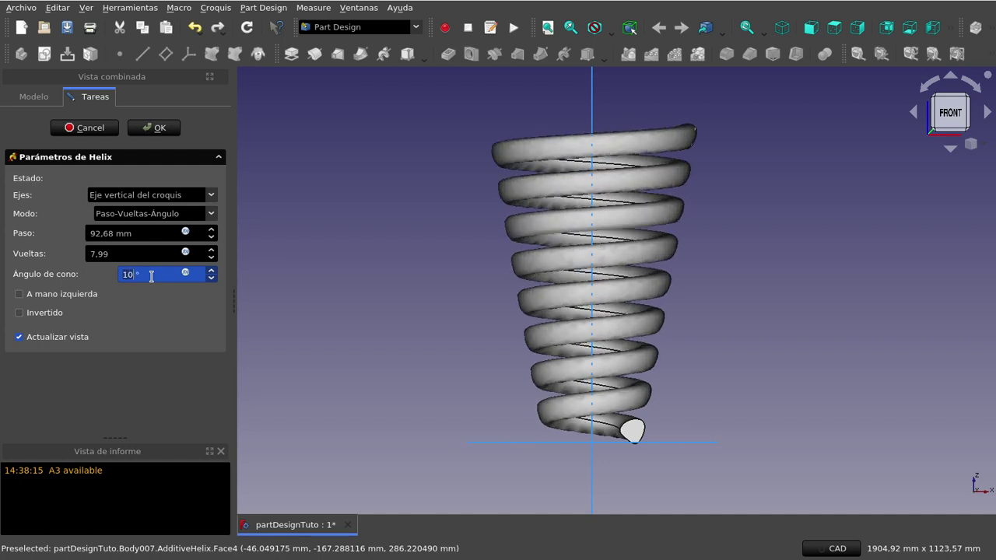
{"action": "left_click", "coordinate": [210, 215]}
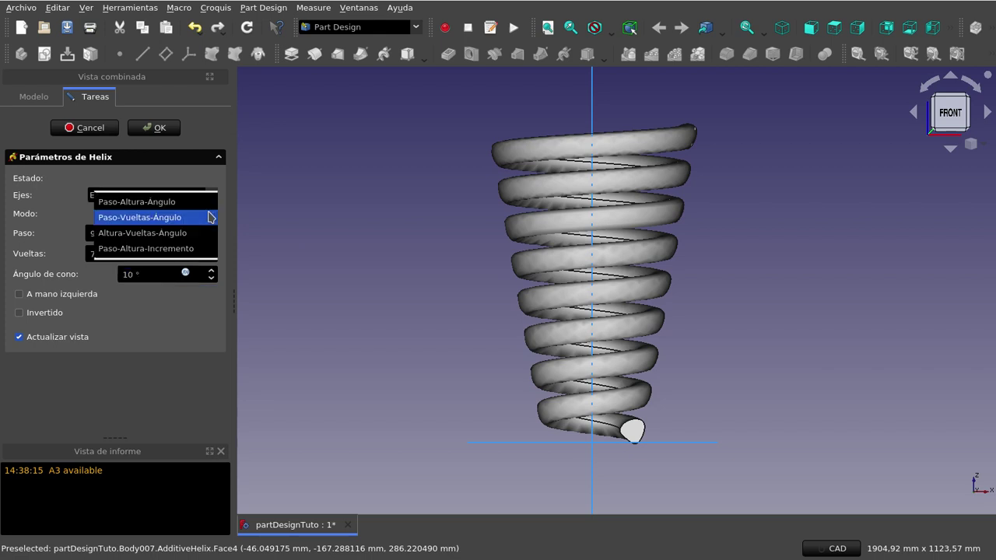
{"action": "left_click", "coordinate": [290, 223]}
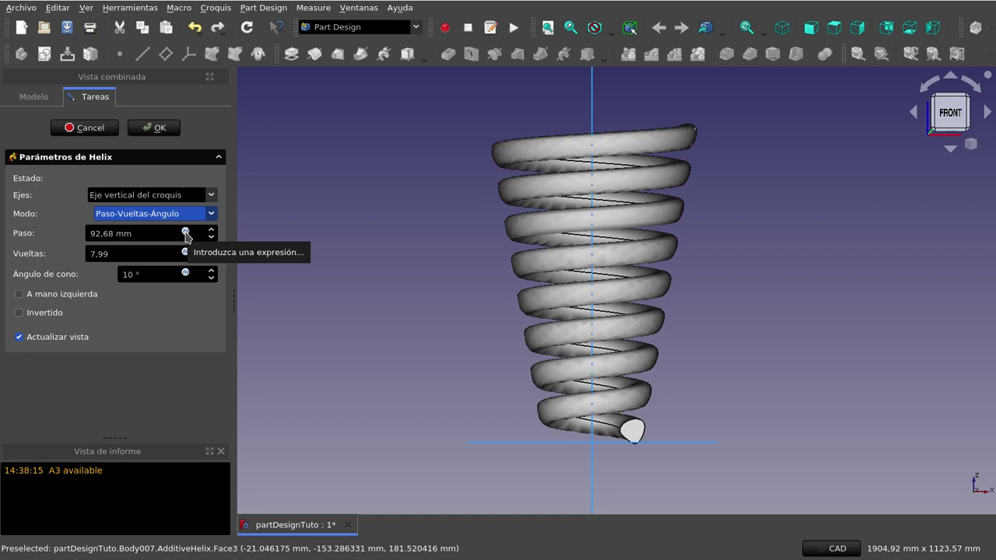
{"action": "left_click", "coordinate": [809, 227]}
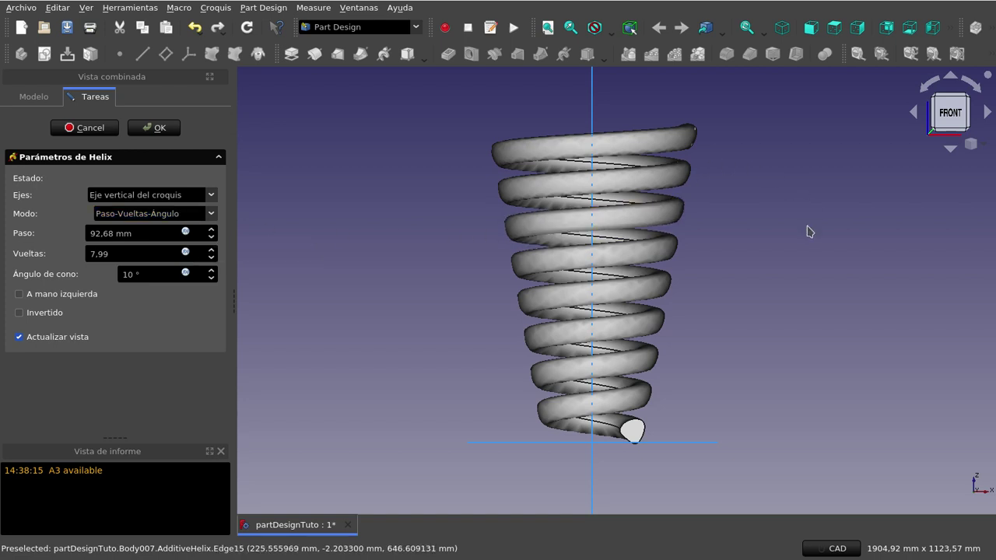
Confirm the AdditiveHelix and select Body007 in the model tree.
{"action": "left_click", "coordinate": [159, 131]}
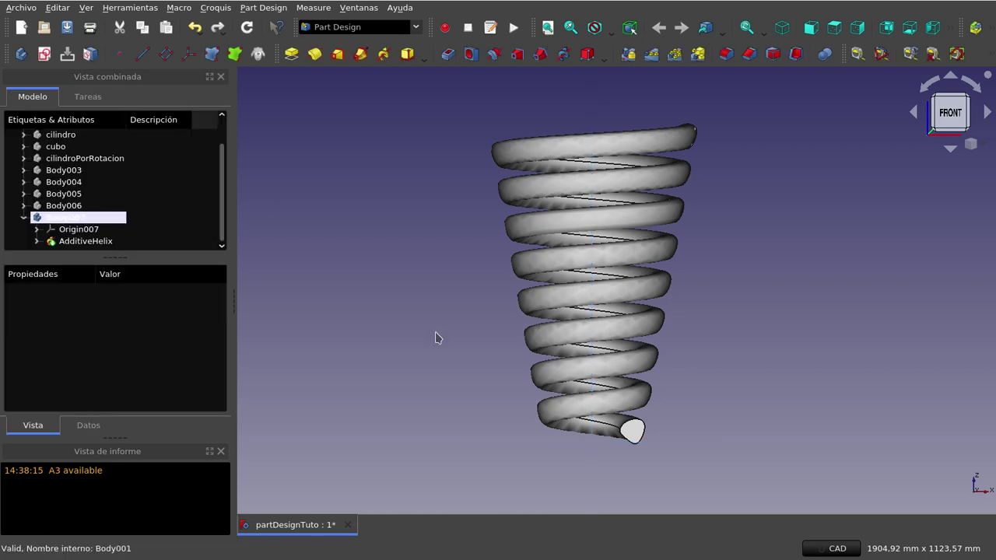
{"action": "scroll", "coordinate": [436, 336], "scroll_direction": "down", "scroll_amount": 2}
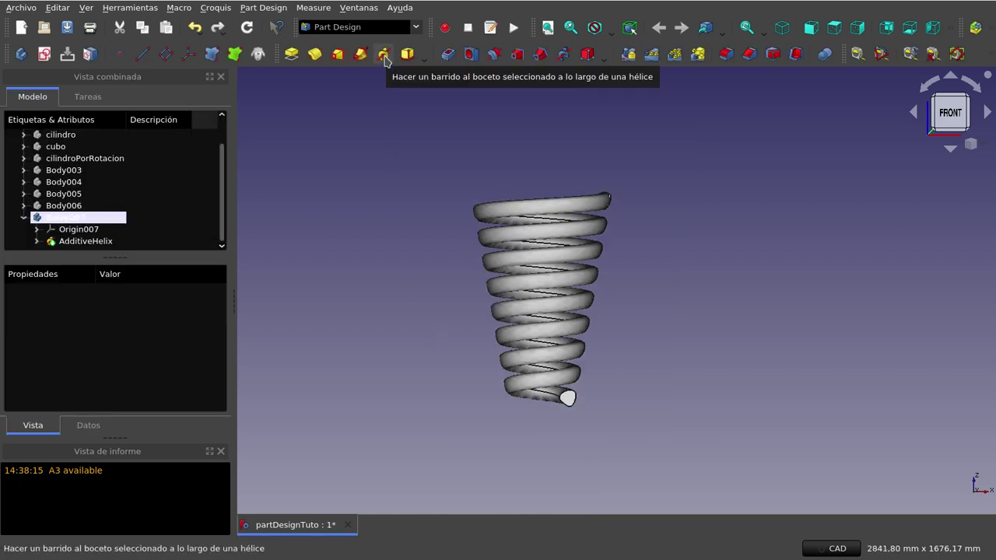
{"action": "left_click", "coordinate": [259, 218]}
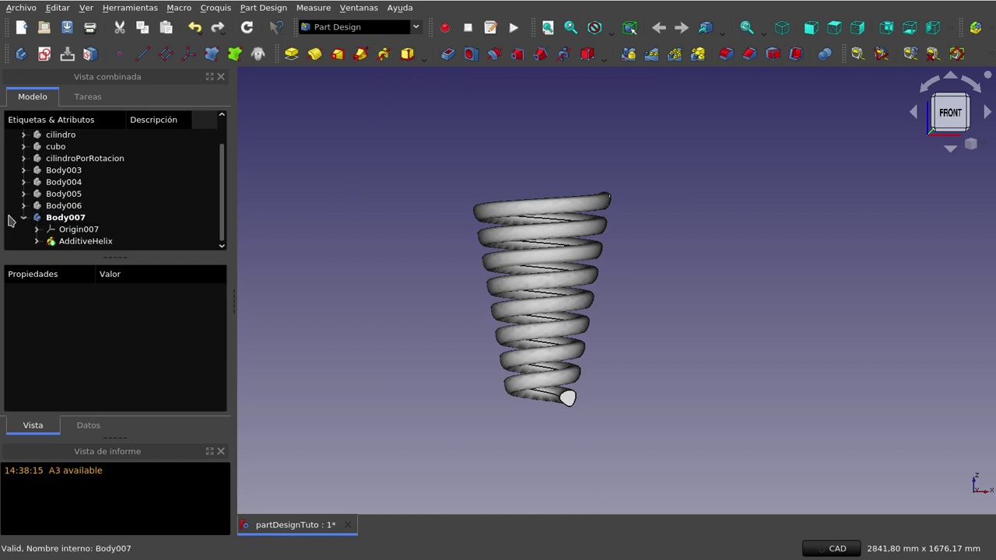
{"action": "left_click", "coordinate": [66, 219]}
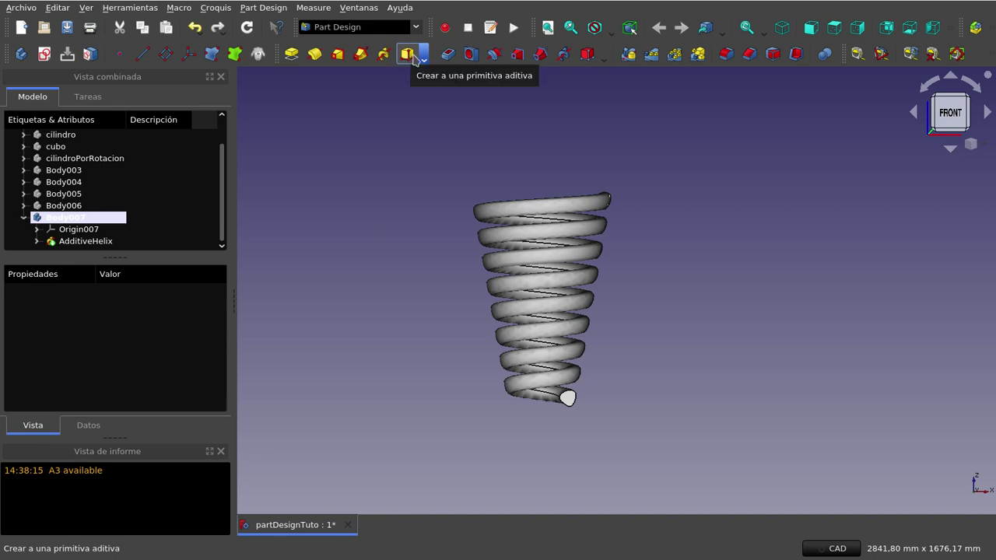
{"action": "left_click", "coordinate": [410, 60]}
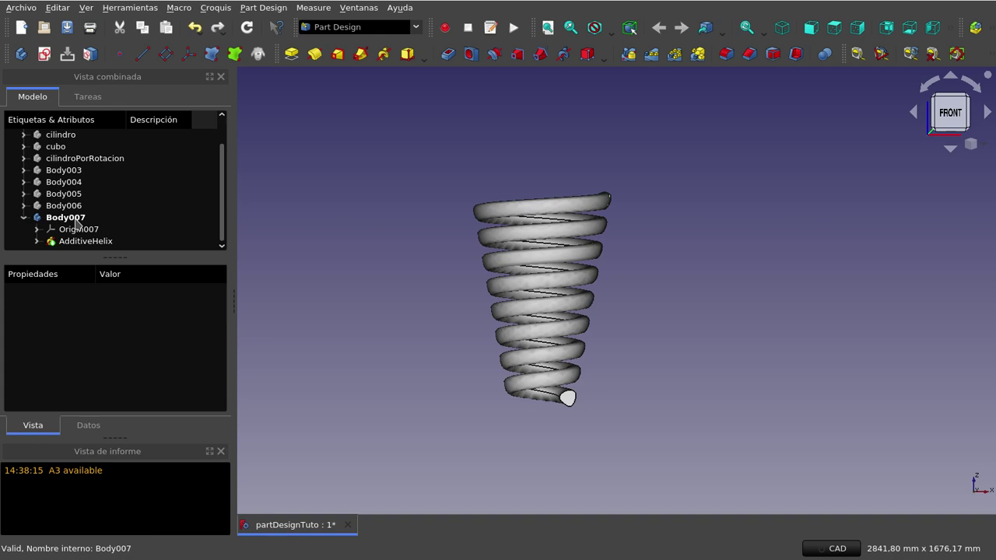
Deactivate and hide the Body007 spring, then create the empty Body008.
{"action": "left_click", "coordinate": [76, 218]}
{"action": "key", "text": "Escape"}
{"action": "double_click", "coordinate": [73, 220]}
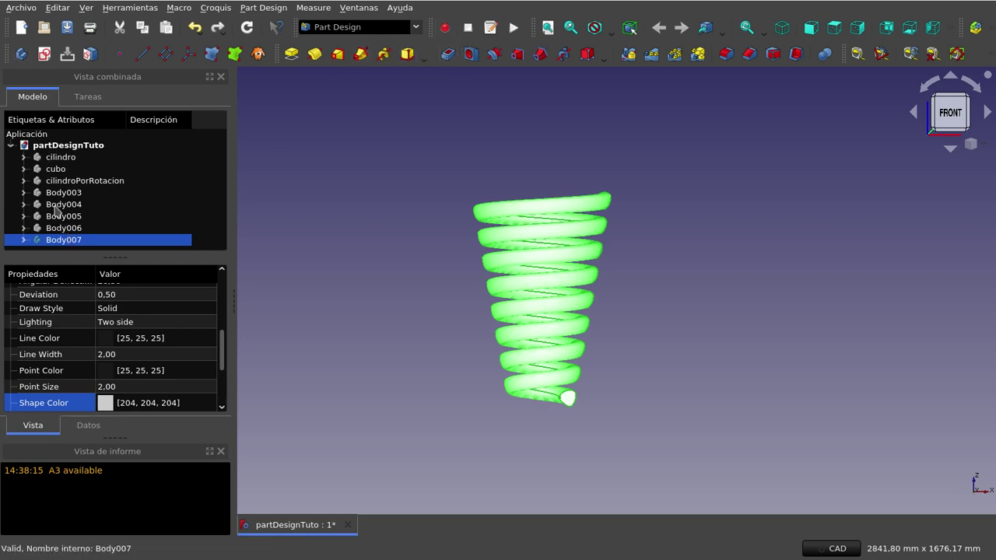
{"action": "key", "text": "space"}
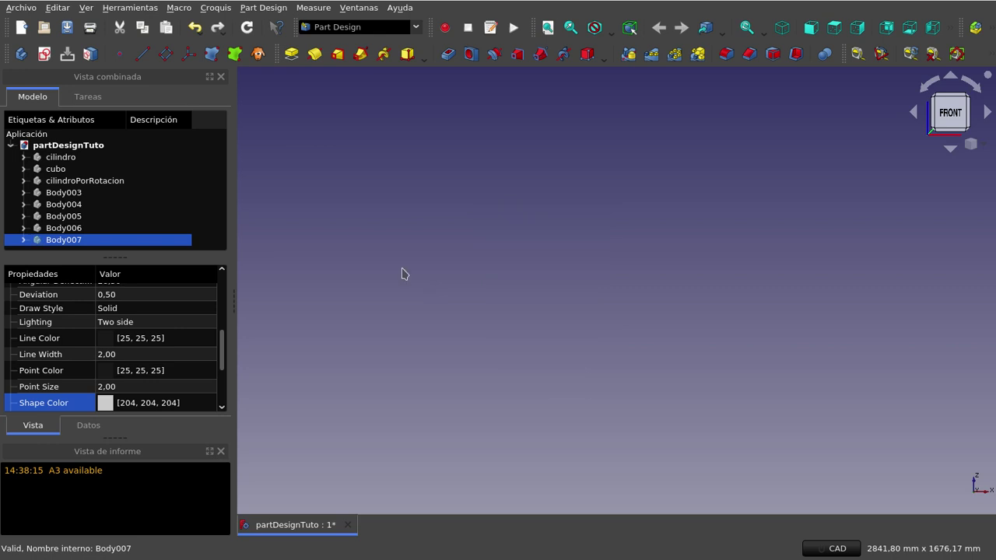
{"action": "left_click", "coordinate": [21, 54]}
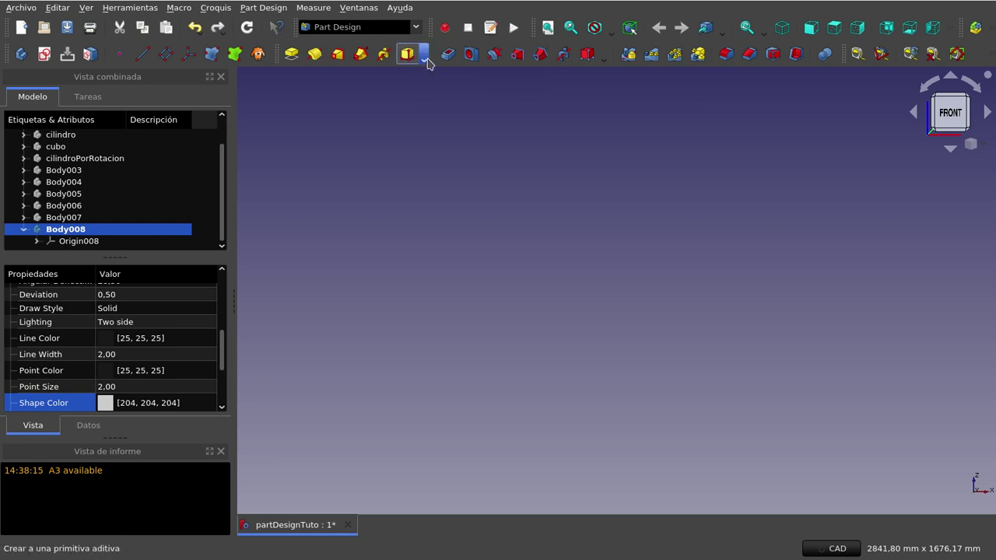
{"action": "left_click", "coordinate": [424, 59]}
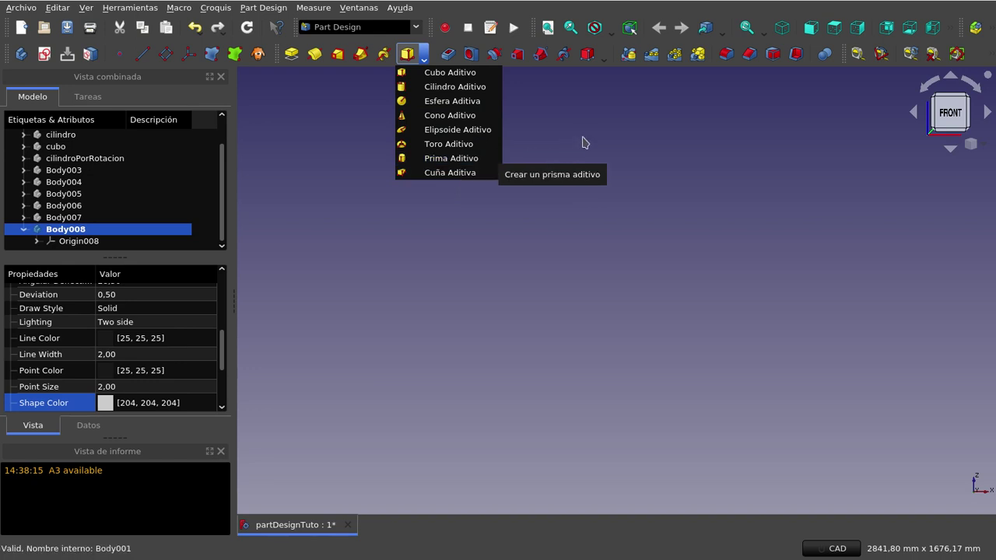
{"action": "left_click", "coordinate": [612, 127]}
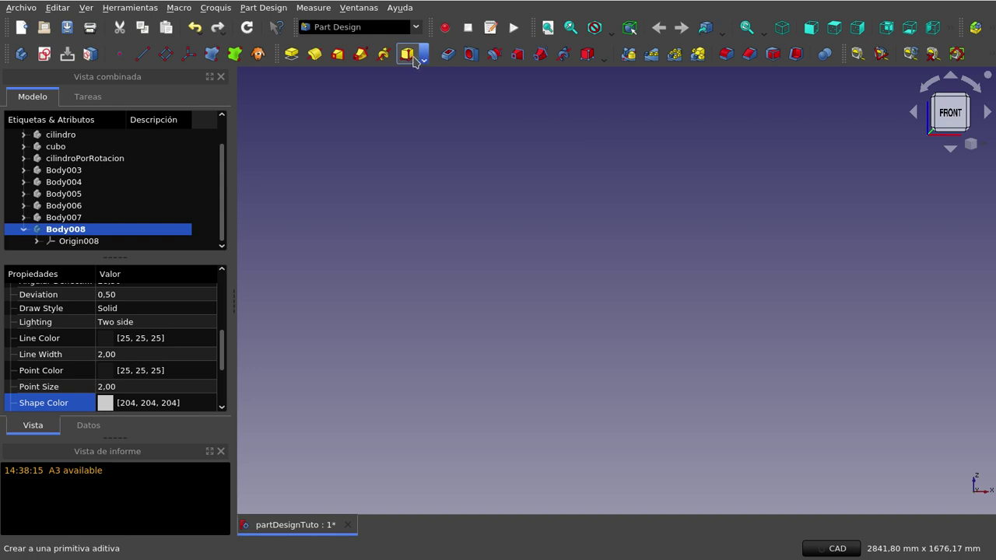
{"action": "left_click", "coordinate": [422, 59]}
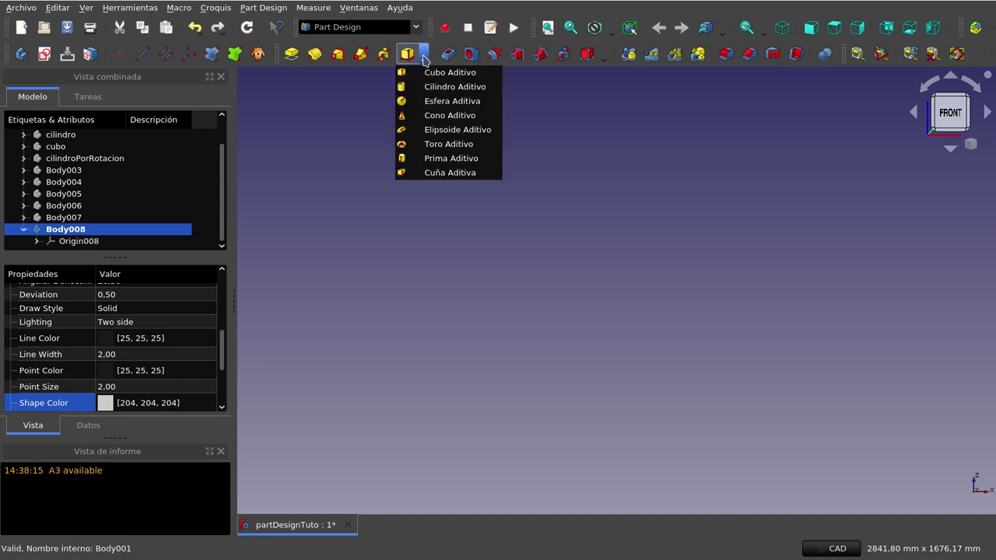
{"action": "left_click", "coordinate": [433, 86]}
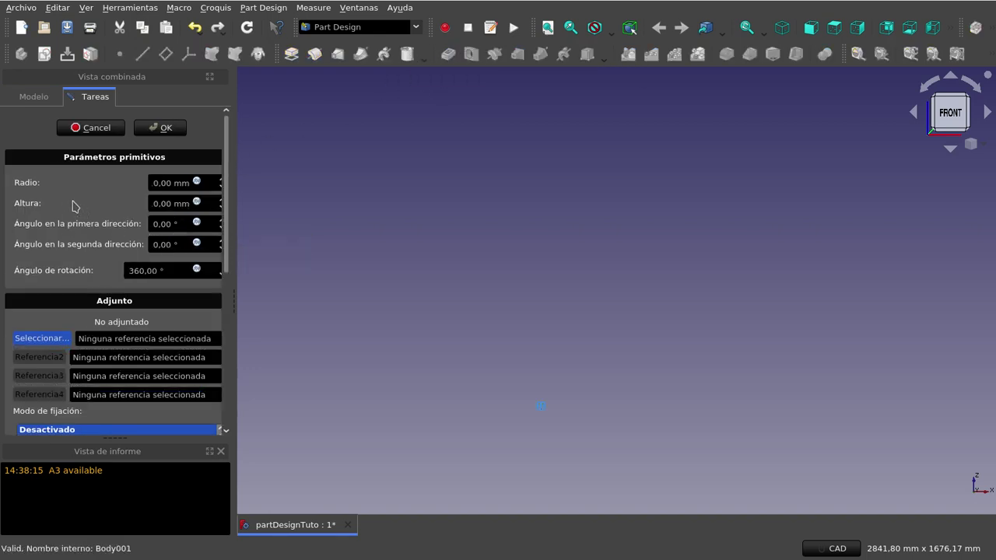
{"action": "left_click", "coordinate": [97, 129]}
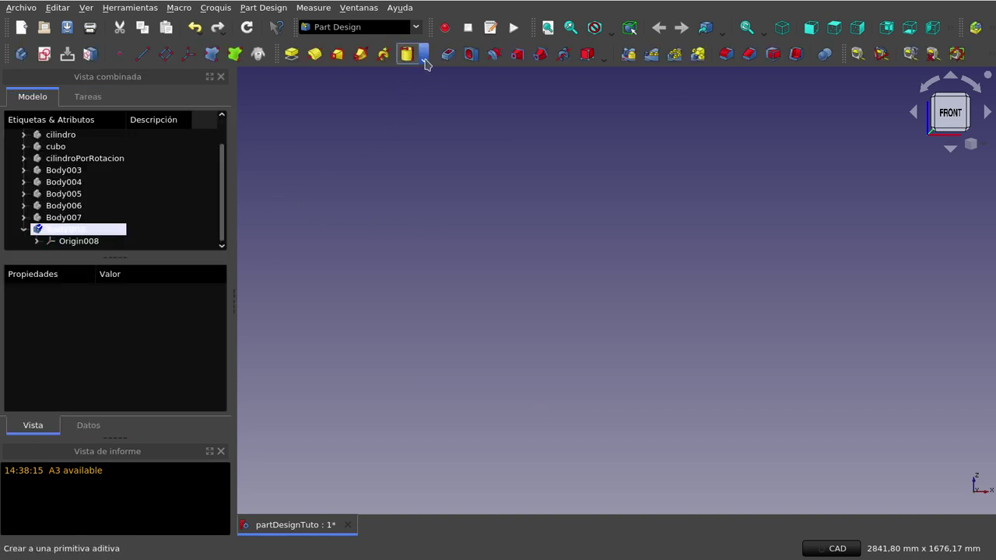
{"action": "left_click", "coordinate": [425, 60]}
{"action": "left_click", "coordinate": [431, 74]}
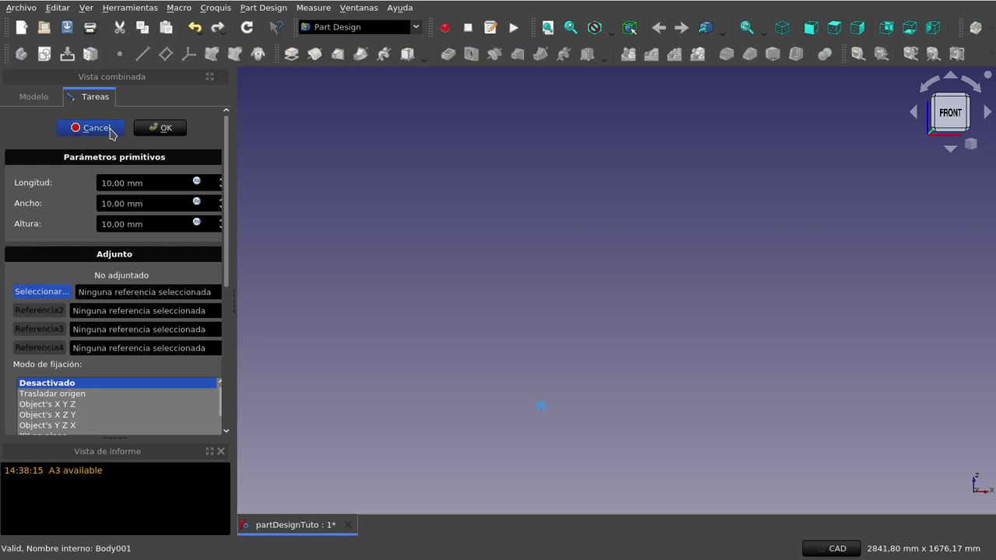
{"action": "left_click", "coordinate": [81, 127]}
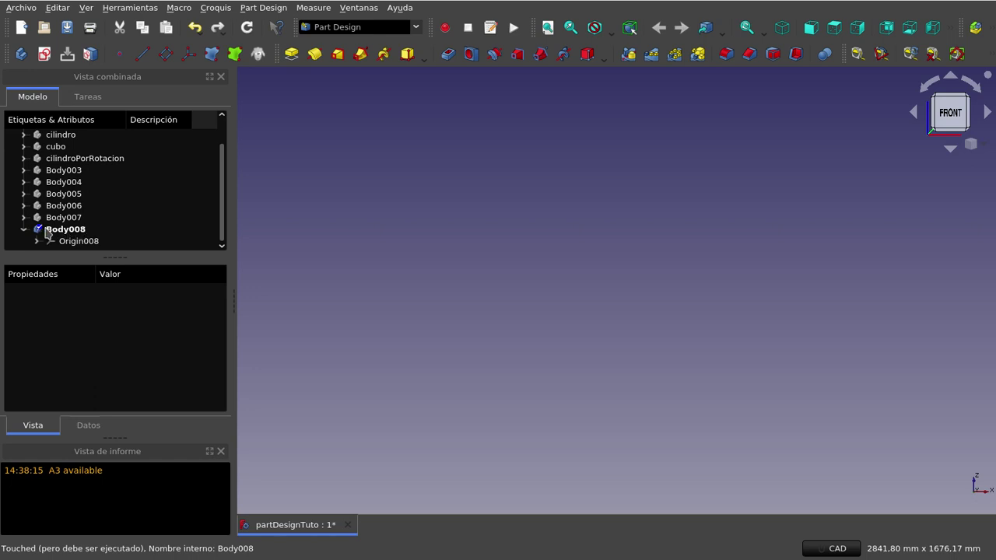
{"action": "left_click", "coordinate": [129, 233]}
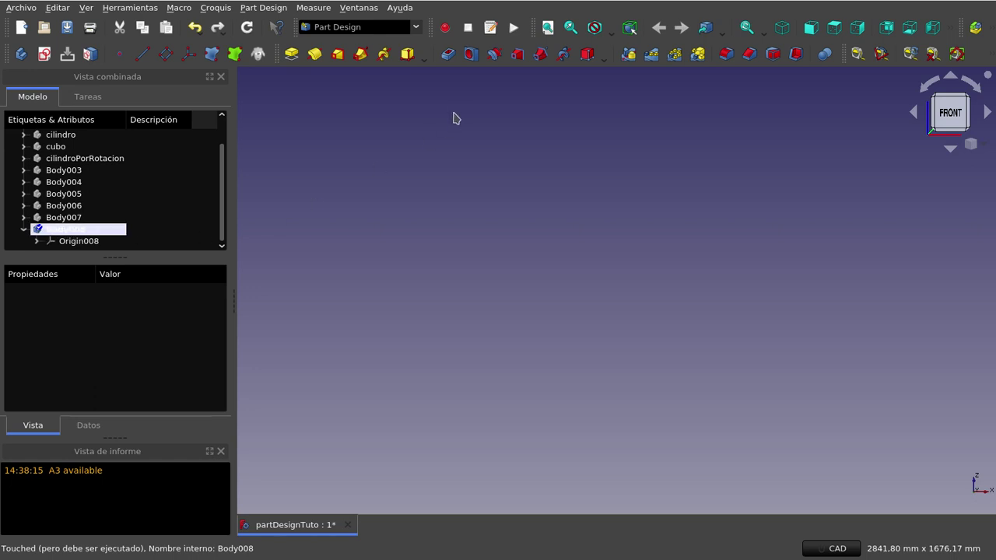
Add the default 10 mm additive cube to Body008 and view it isometrically.
{"action": "left_click", "coordinate": [407, 54]}
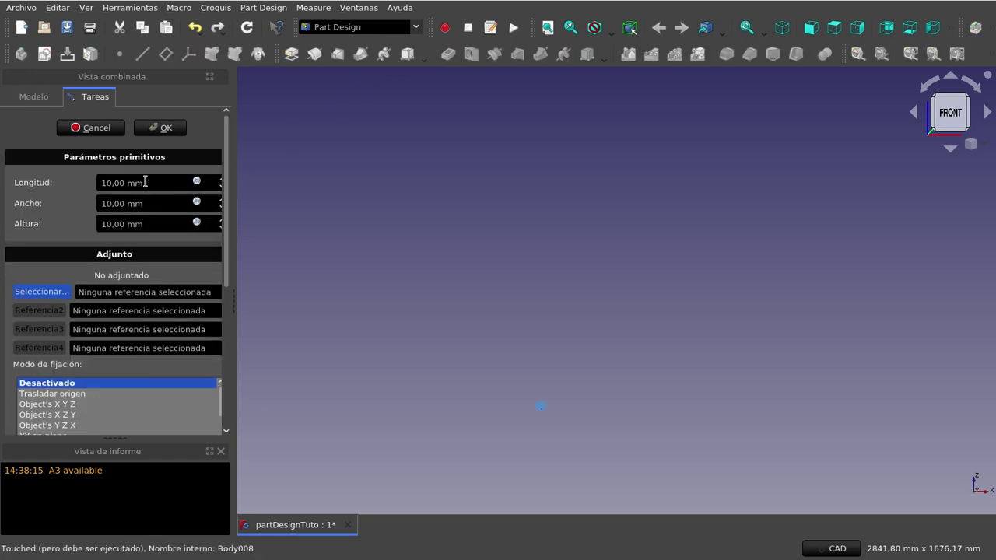
{"action": "scroll", "coordinate": [518, 452], "scroll_direction": "up", "scroll_amount": 5}
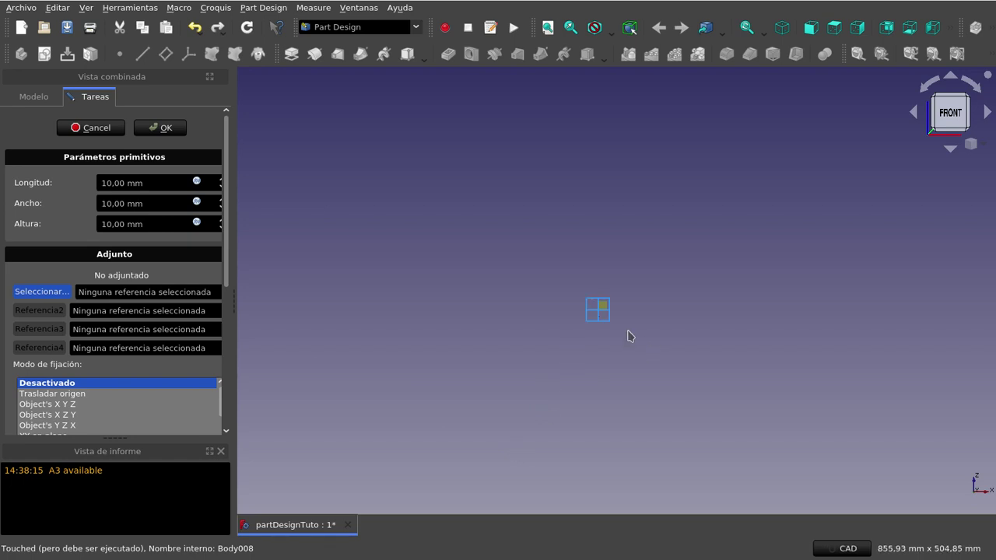
{"action": "scroll", "coordinate": [598, 316], "scroll_direction": "up", "scroll_amount": 3}
{"action": "scroll", "coordinate": [598, 316], "scroll_direction": "up", "scroll_amount": 7}
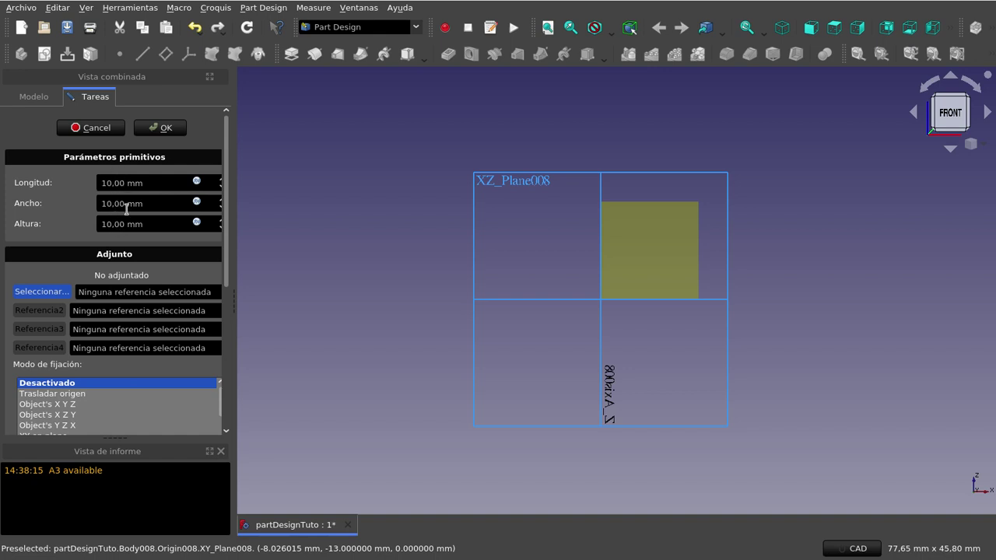
{"action": "left_click", "coordinate": [784, 29]}
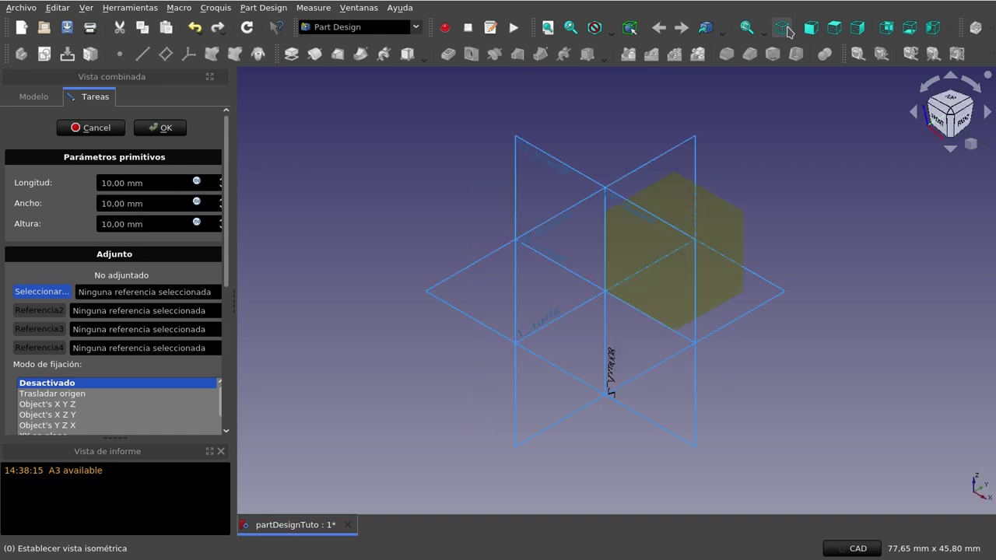
Enter length 17, width 16 and height 14 for the additive cube and confirm it.
{"action": "left_click", "coordinate": [157, 184]}
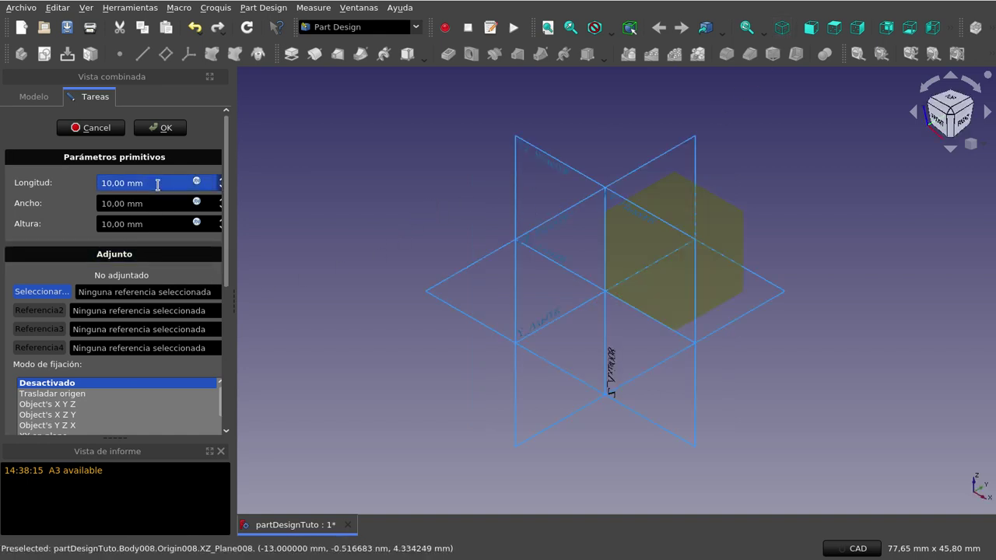
{"action": "type", "text": "17"}
{"action": "left_click", "coordinate": [154, 206]}
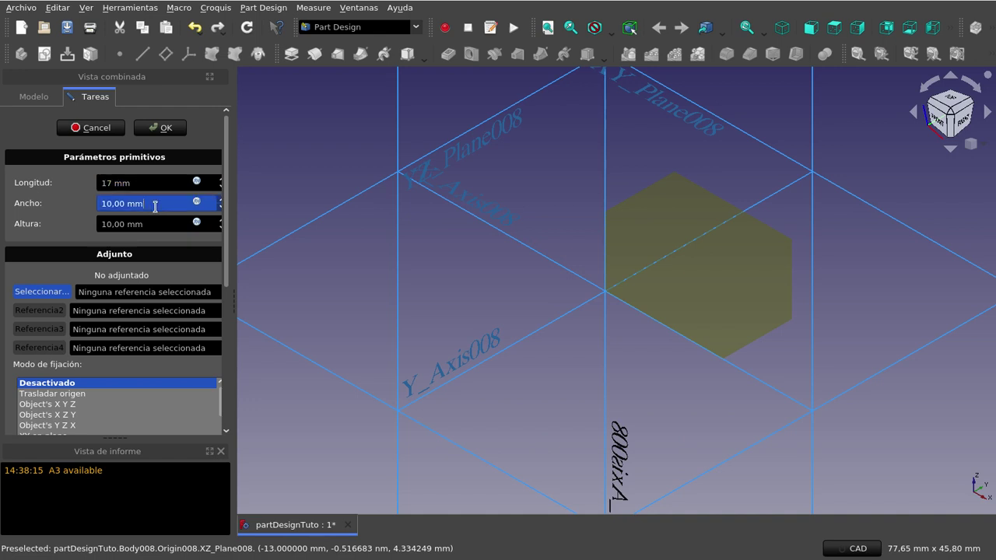
{"action": "type", "text": "16"}
{"action": "left_click", "coordinate": [152, 225]}
{"action": "type", "text": "1"}
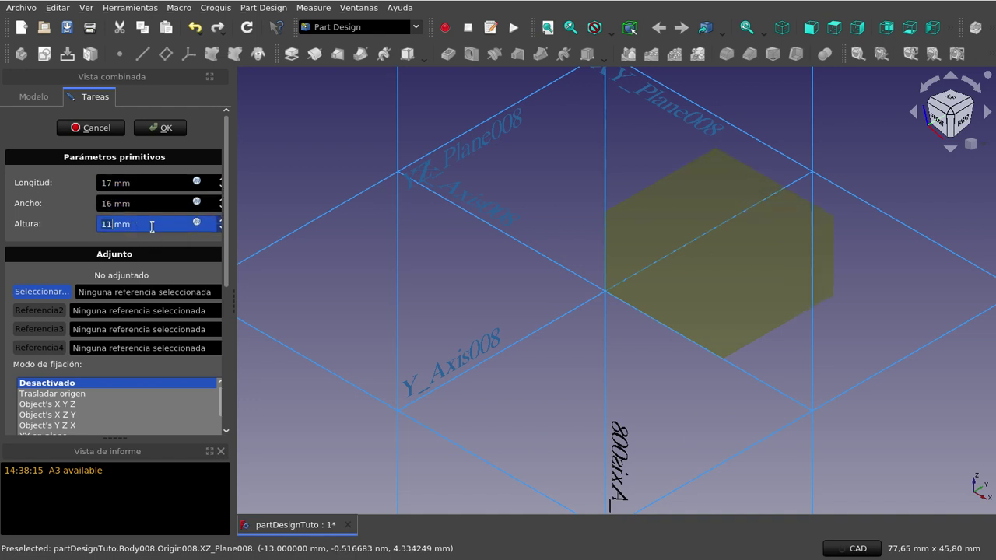
{"action": "type", "text": "4"}
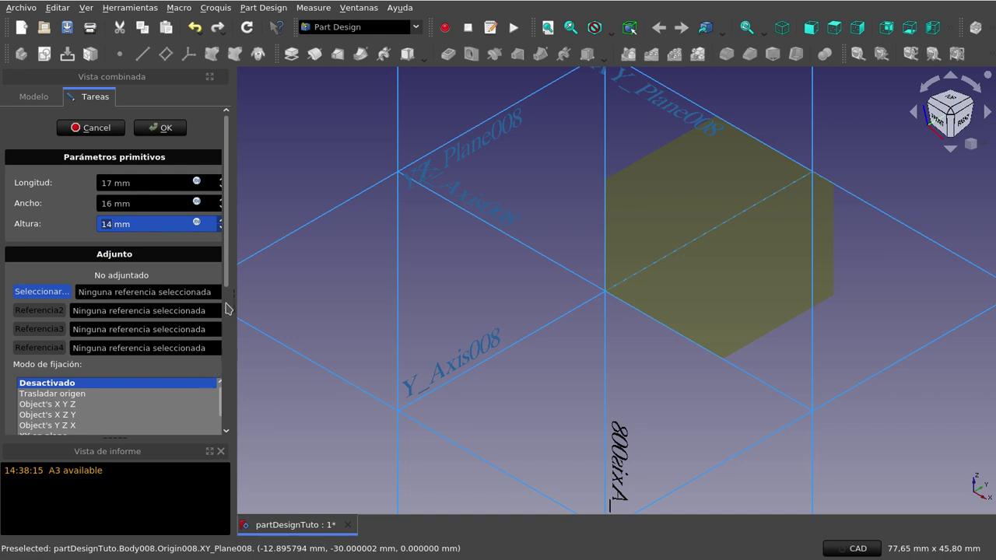
{"action": "left_click", "coordinate": [228, 275]}
{"action": "left_click_drag", "start_coordinate": [228, 276], "coordinate": [228, 339]}
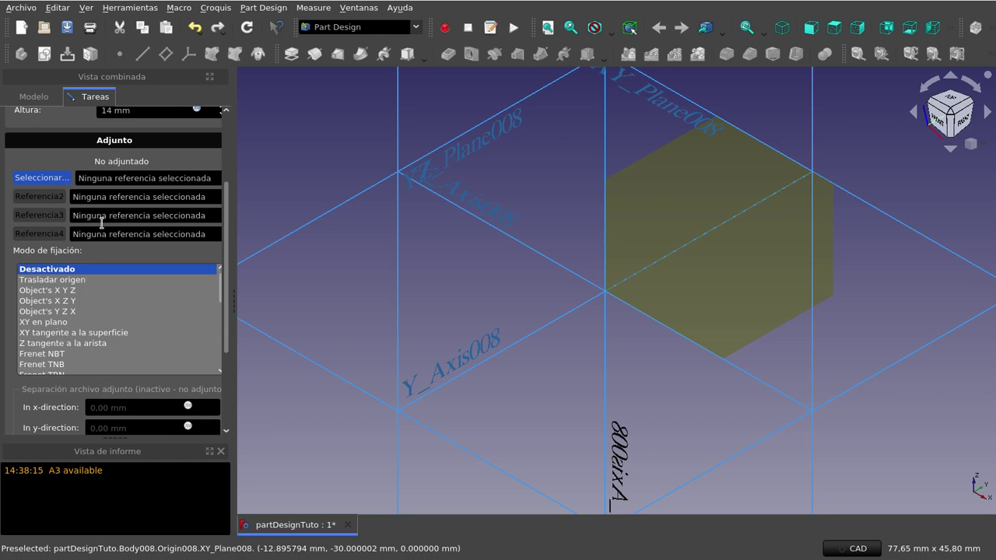
{"action": "scroll", "coordinate": [172, 233], "scroll_direction": "up", "scroll_amount": 1}
{"action": "scroll", "coordinate": [172, 194], "scroll_direction": "up", "scroll_amount": 2}
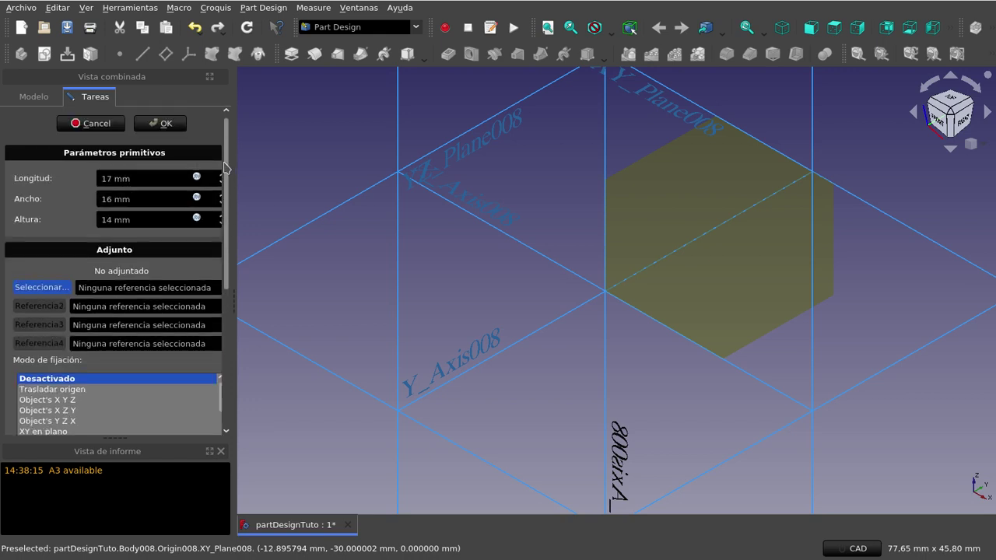
{"action": "left_click", "coordinate": [170, 127]}
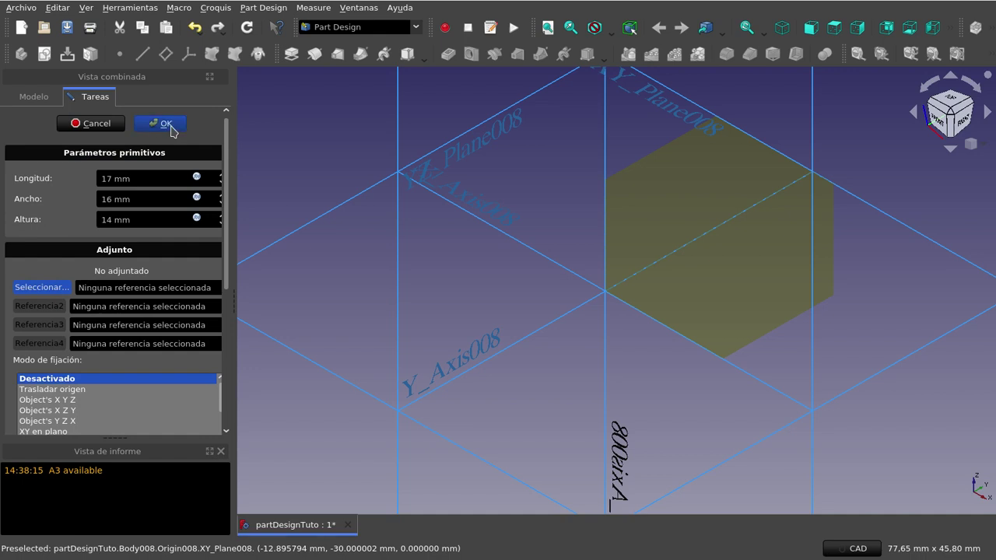